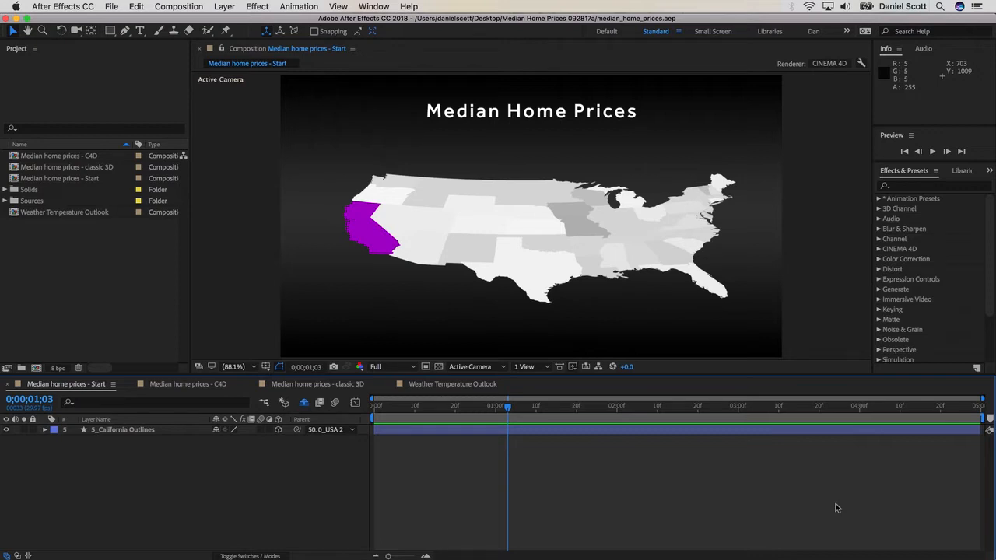
Import median_home_prices.json from the (Footage)/sources folder into the project's Sources folder as footage
{"action": "left_click", "coordinate": [17, 201]}
{"action": "left_click", "coordinate": [111, 6]}
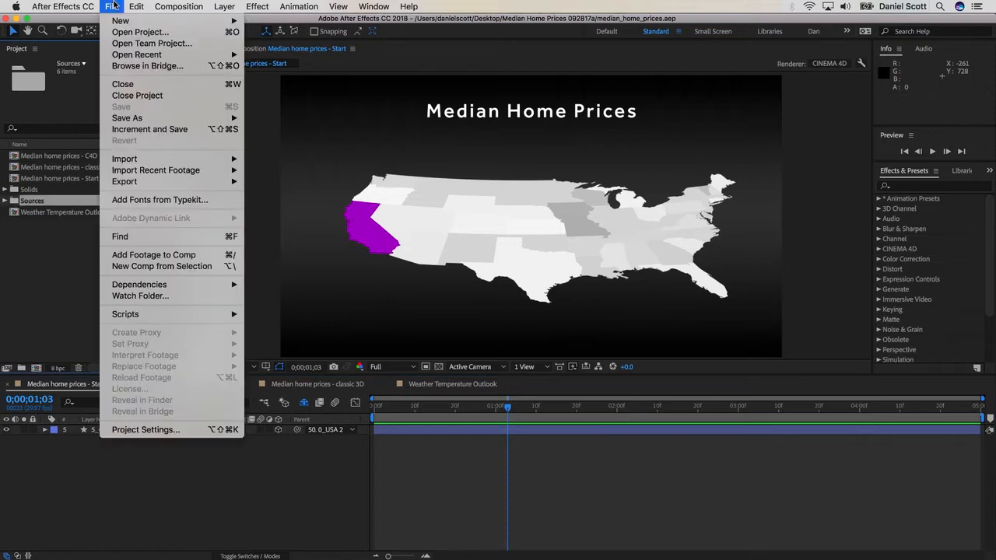
{"action": "mouse_move", "coordinate": [157, 162]}
{"action": "left_click", "coordinate": [264, 161]}
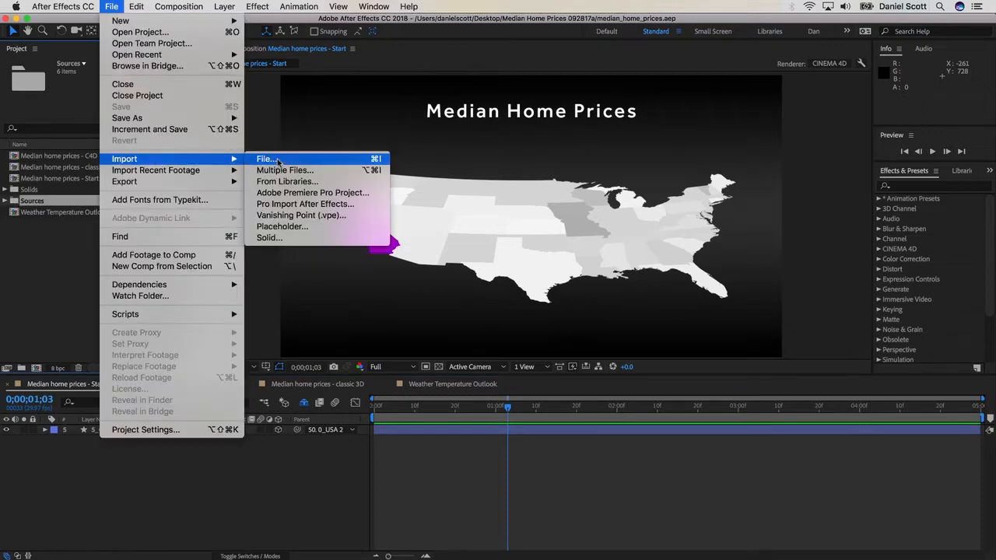
{"action": "left_click", "coordinate": [312, 134]}
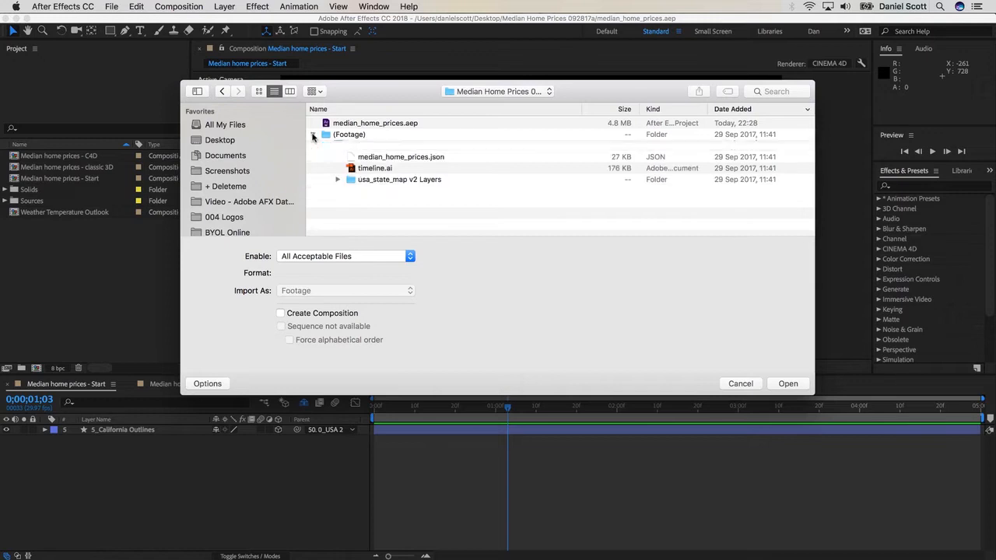
{"action": "left_click", "coordinate": [383, 158]}
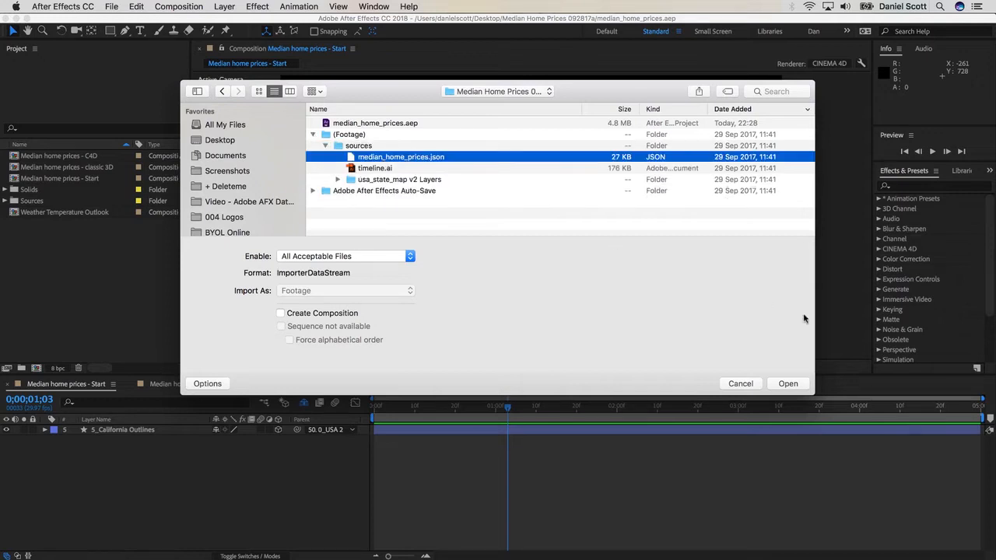
{"action": "left_click", "coordinate": [788, 383]}
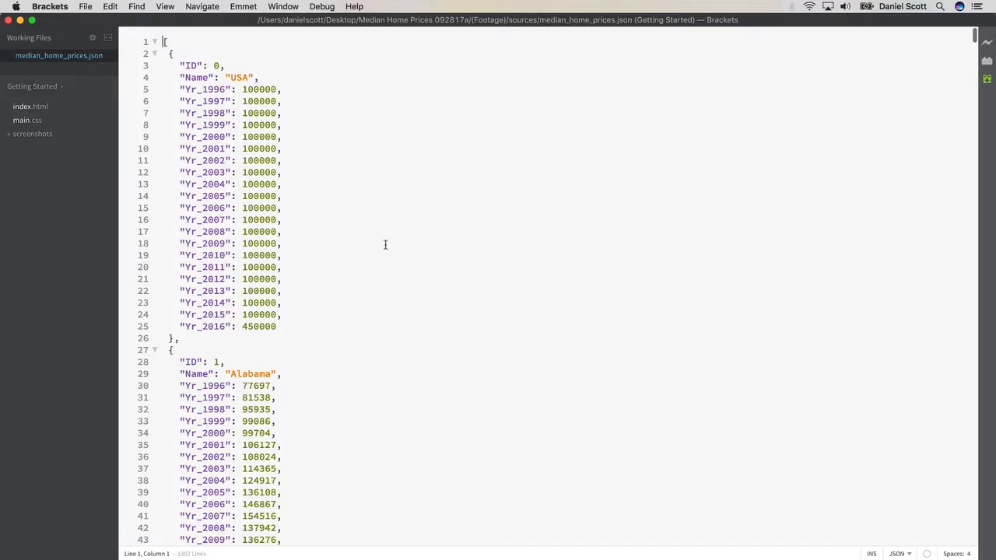
In Brackets, examine California's record in median_home_prices.json, including its Name and Yr_1996 entries and their values
{"action": "scroll", "coordinate": [384, 245], "scroll_direction": "down", "scroll_amount": 20}
{"action": "scroll", "coordinate": [385, 244], "scroll_direction": "down", "scroll_amount": 8}
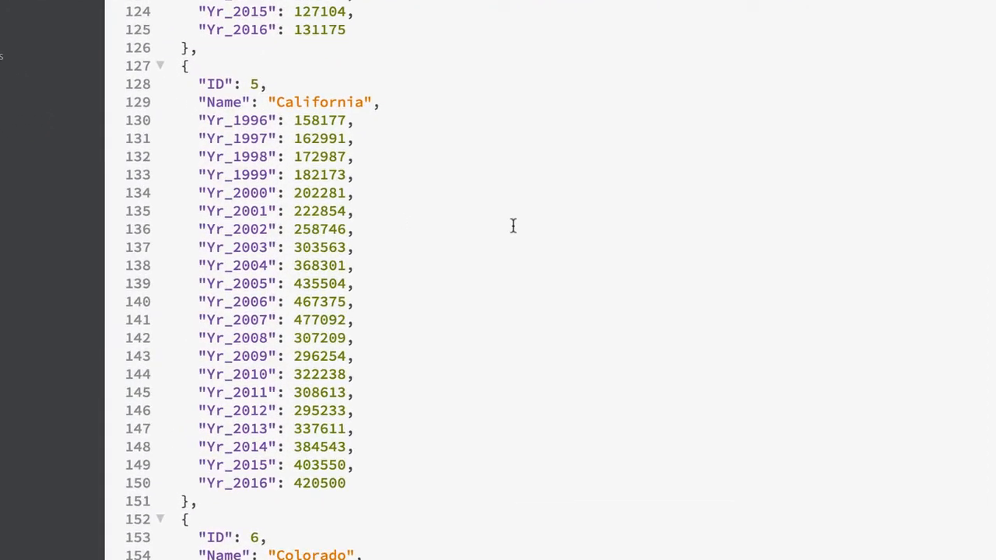
{"action": "double_click", "coordinate": [224, 102]}
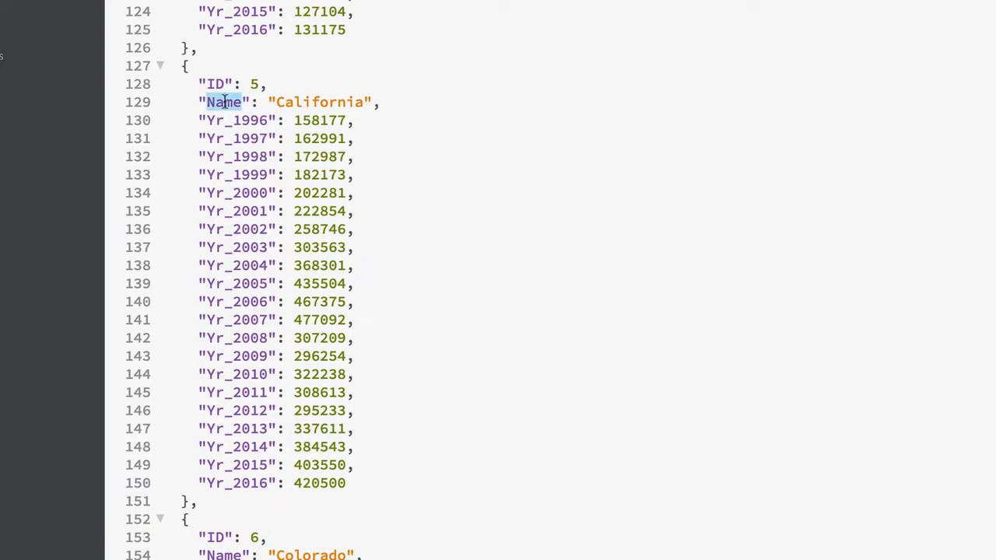
{"action": "double_click", "coordinate": [304, 102]}
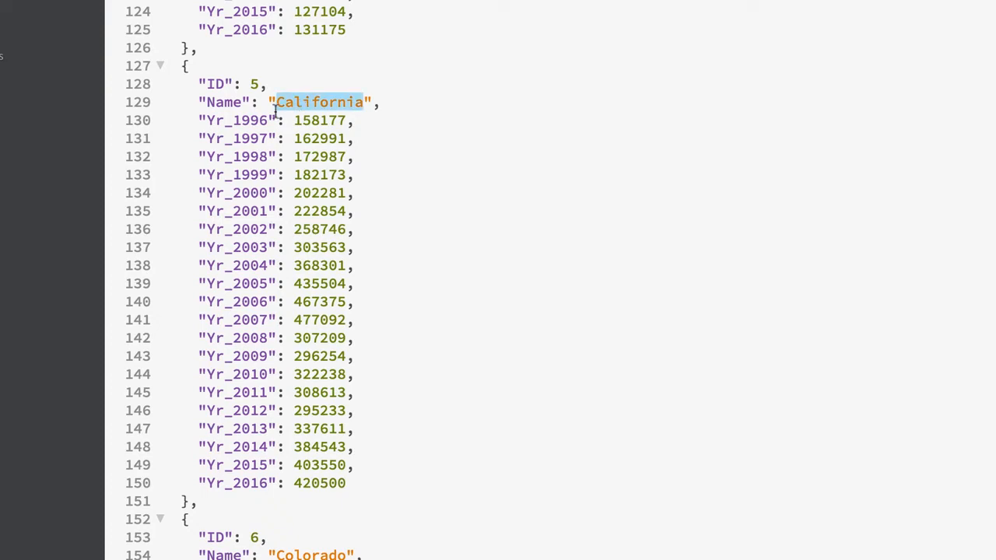
{"action": "double_click", "coordinate": [249, 118]}
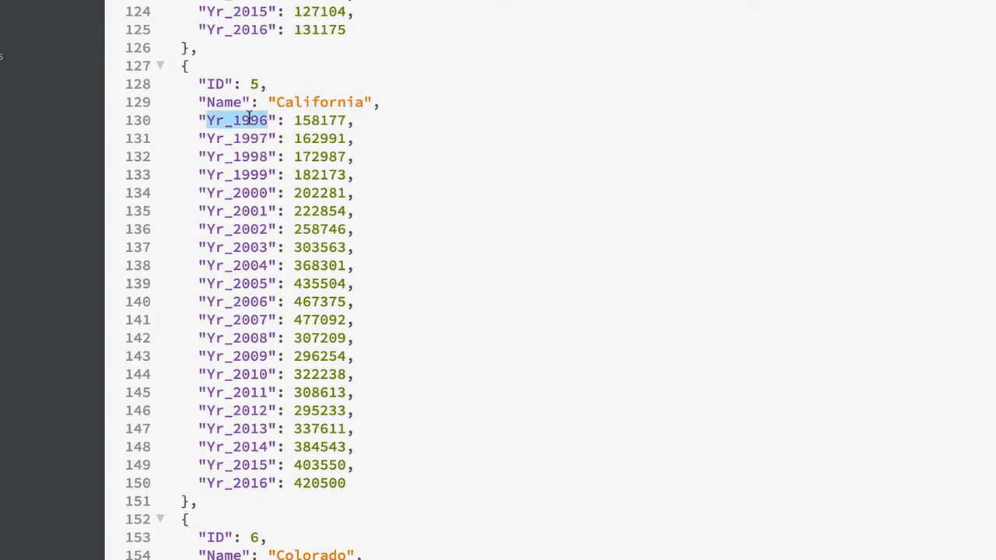
{"action": "double_click", "coordinate": [318, 120]}
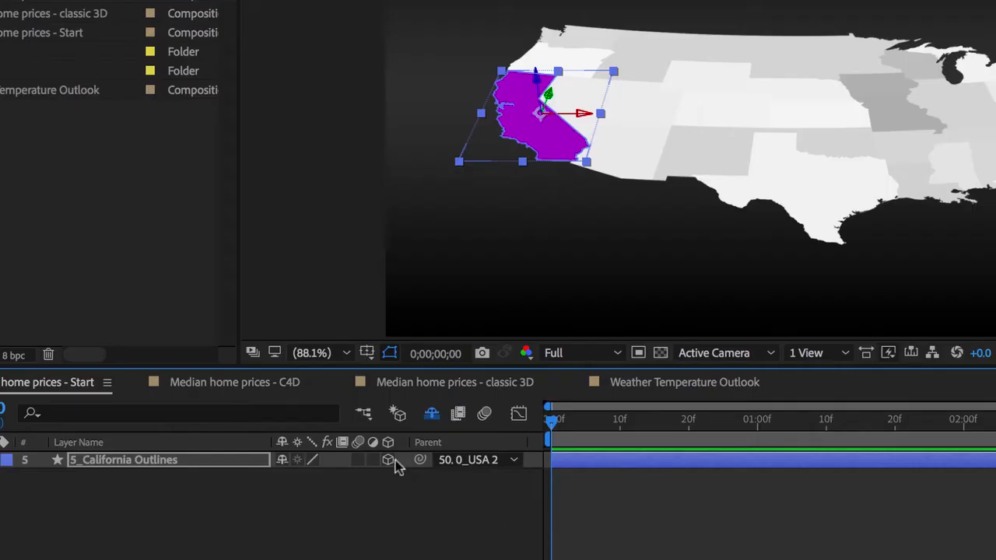
Reveal the transform properties of the 5_California Outlines layer and set its Z position to 0
{"action": "left_click", "coordinate": [391, 460]}
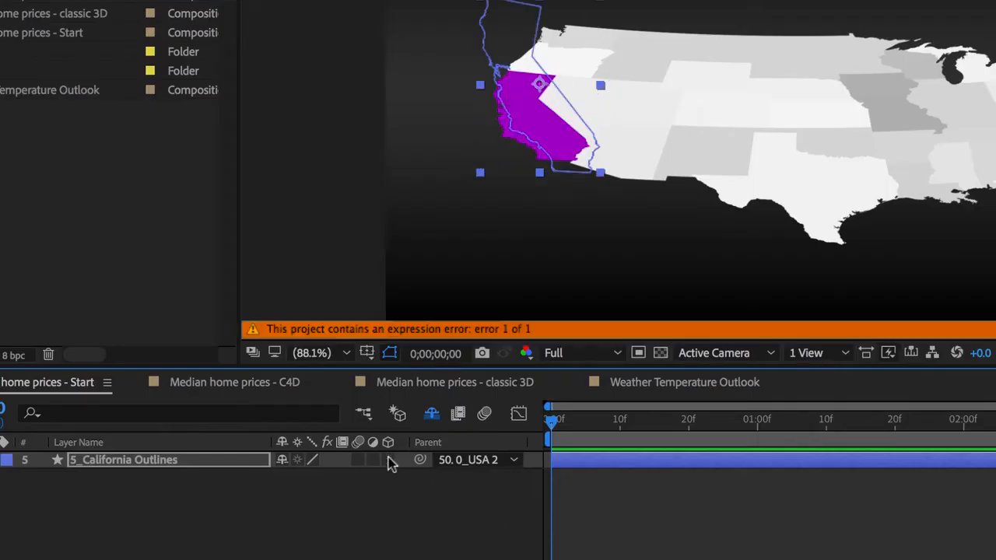
{"action": "left_click", "coordinate": [390, 460]}
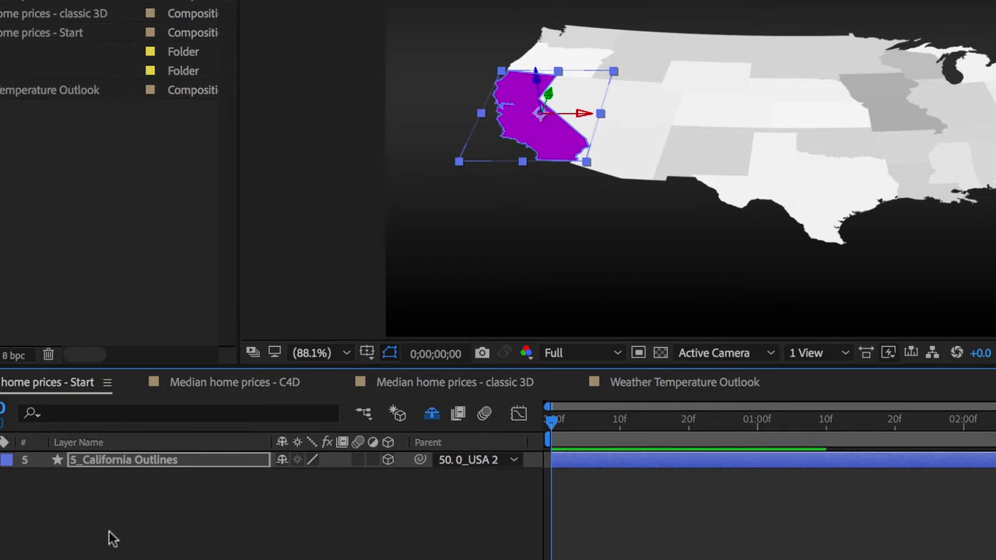
{"action": "left_click", "coordinate": [0, 460]}
{"action": "left_click_drag", "start_coordinate": [338, 530], "coordinate": [285, 530]}
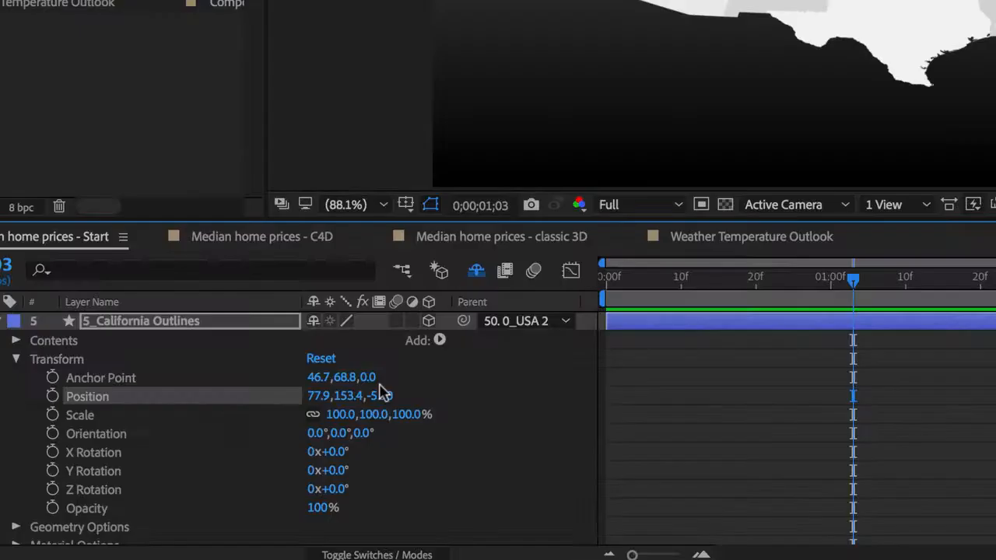
{"action": "left_click", "coordinate": [377, 393]}
{"action": "type", "text": "0"}
{"action": "key", "text": "Return"}
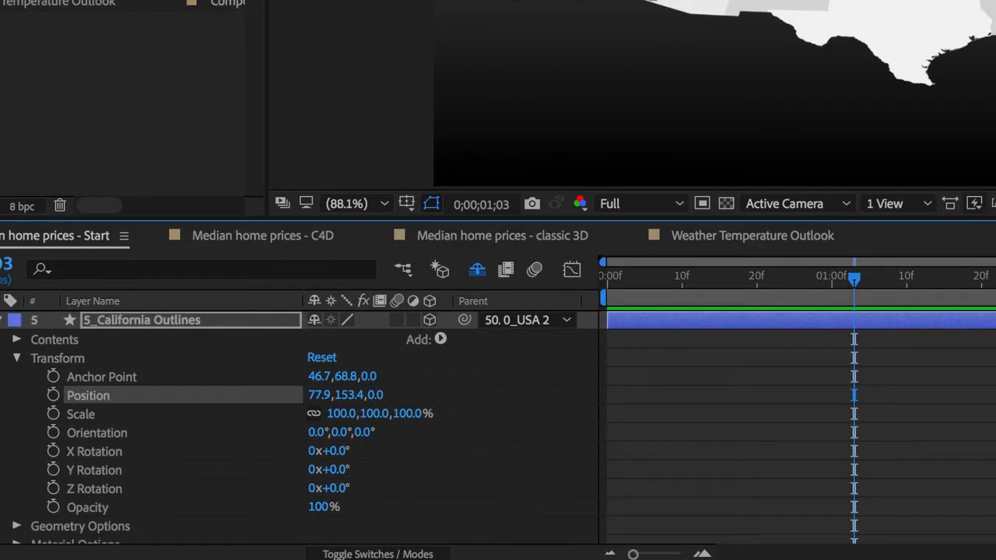
Add an expression to the California layer's Position, enlarge the expression editor and clear the default text
{"action": "left_click", "coordinate": [52, 395], "text": "alt"}
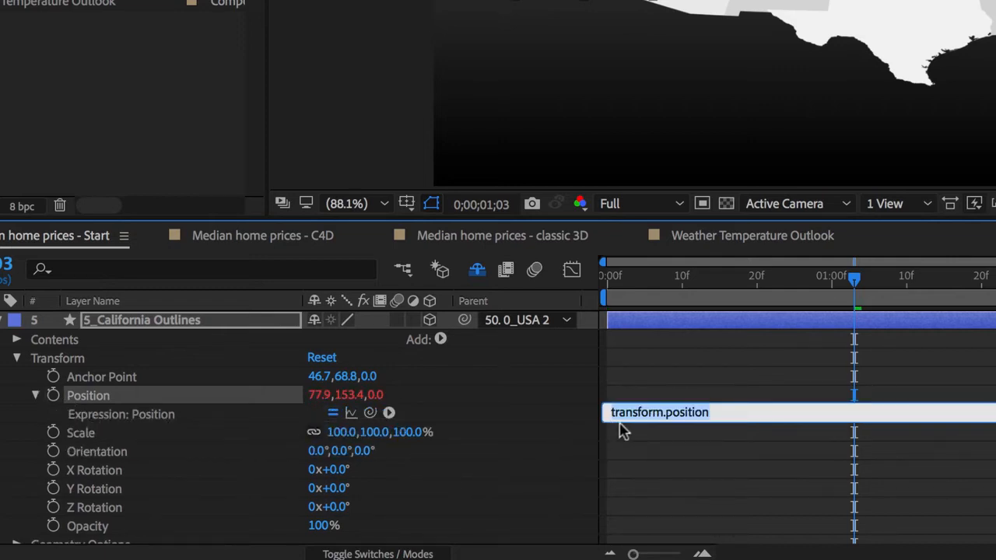
{"action": "left_click_drag", "start_coordinate": [621, 422], "coordinate": [627, 559]}
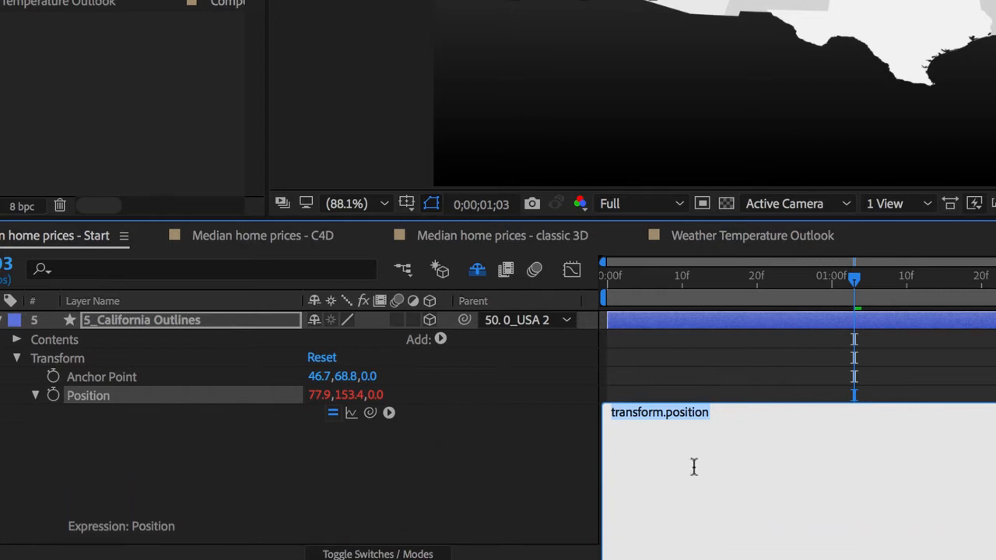
{"action": "scroll", "coordinate": [560, 473], "scroll_direction": "down", "scroll_amount": 2}
{"action": "scroll", "coordinate": [560, 473], "scroll_direction": "up", "scroll_amount": 2}
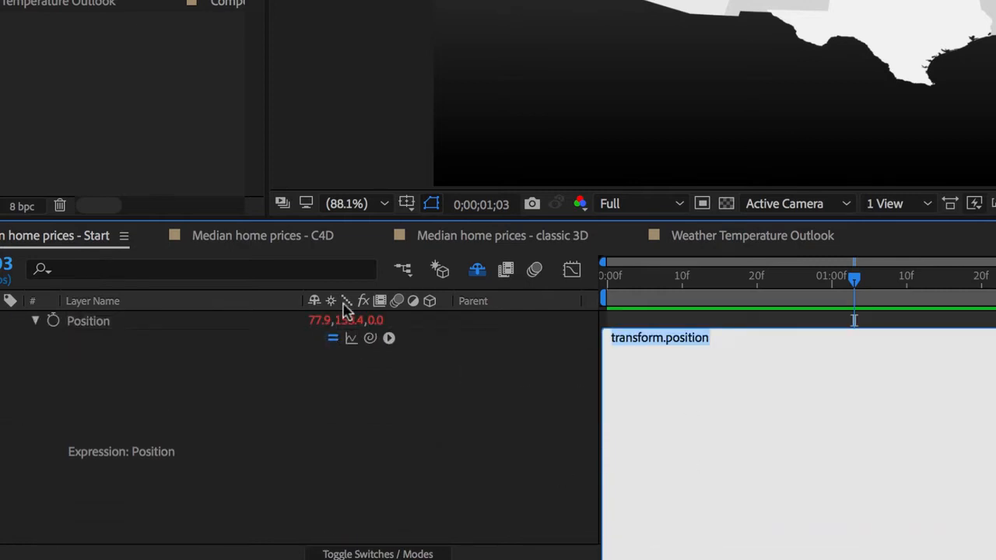
{"action": "key", "text": "BackSpace"}
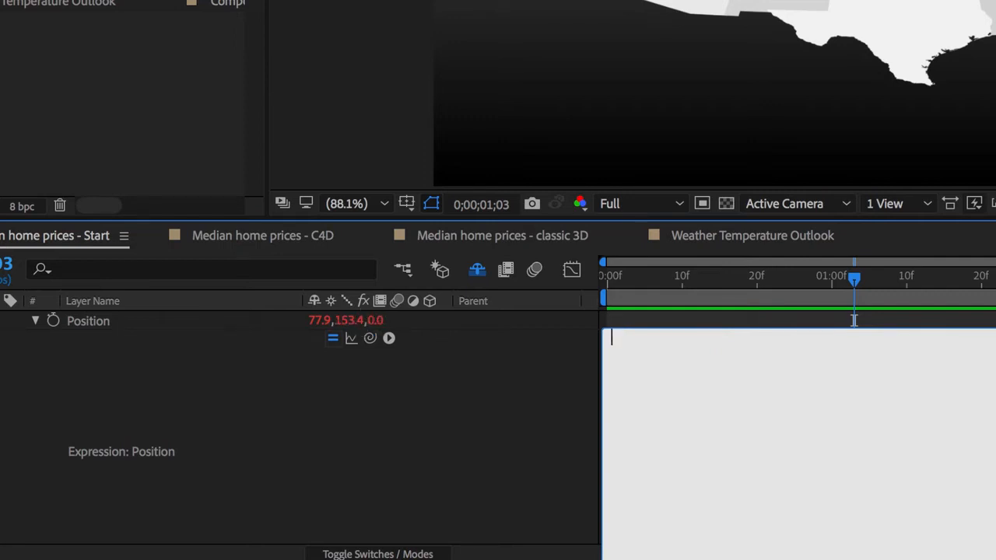
Enter the position array [value[0], value[1], z] as the Position expression
{"action": "type", "text": "[value[0],"}
{"action": "key", "text": "Right"}
{"action": "type", "text": "value[0],"}
{"action": "key", "text": "Left"}
{"action": "key", "text": "Left"}
{"action": "key", "text": "BackSpace"}
{"action": "type", "text": "1],"}
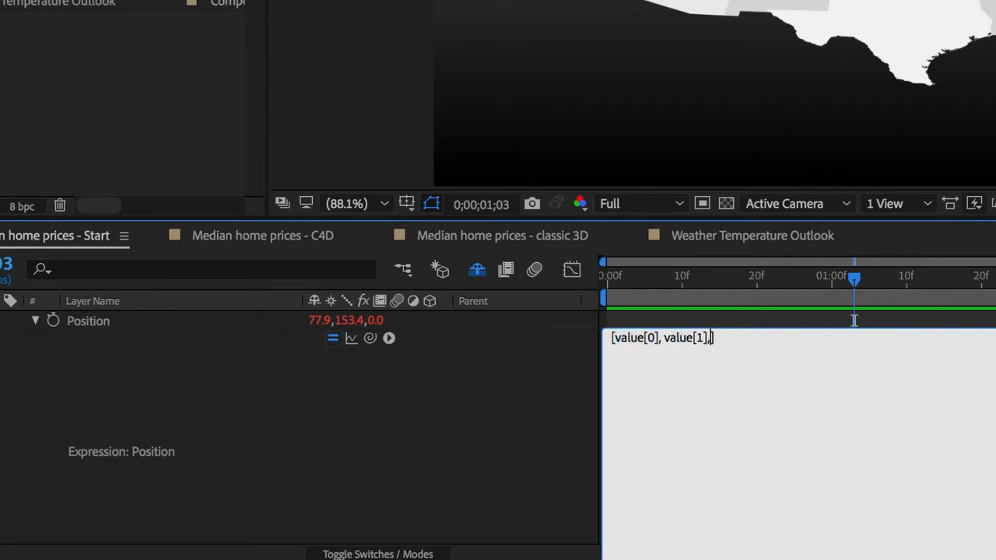
{"action": "type", "text": " z"}
{"action": "key", "text": "shift+Left"}
{"action": "left_click", "coordinate": [531, 424]}
Insert several blank lines above the position array in the expression
{"action": "left_click", "coordinate": [636, 336]}
{"action": "key", "text": "Return"}
{"action": "key", "text": "Return"}
{"action": "key", "text": "Return"}
{"action": "key", "text": "Return"}
{"action": "key", "text": "Return"}
{"action": "key", "text": "Return"}
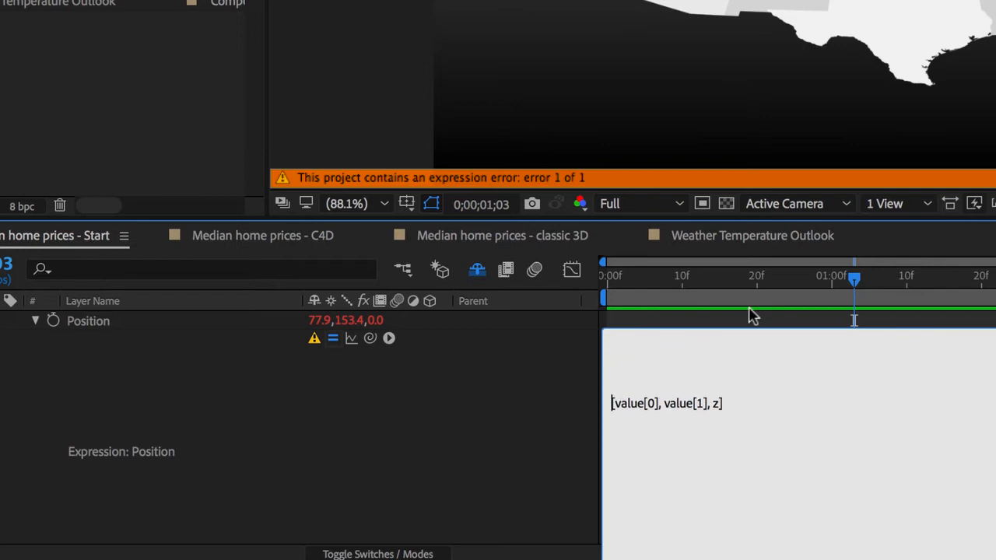
On the first expression line, link to the imported JSON file to define prices = footage("median_home_prices.json").sourceData;
{"action": "key", "text": "Up"}
{"action": "key", "text": "Up"}
{"action": "key", "text": "Up"}
{"action": "key", "text": "Up"}
{"action": "key", "text": "Up"}
{"action": "key", "text": "Up"}
{"action": "left_click_drag", "start_coordinate": [419, 421], "coordinate": [104, 69]}
{"action": "type", "text": ".s"}
{"action": "type", "text": "ourceData;"}
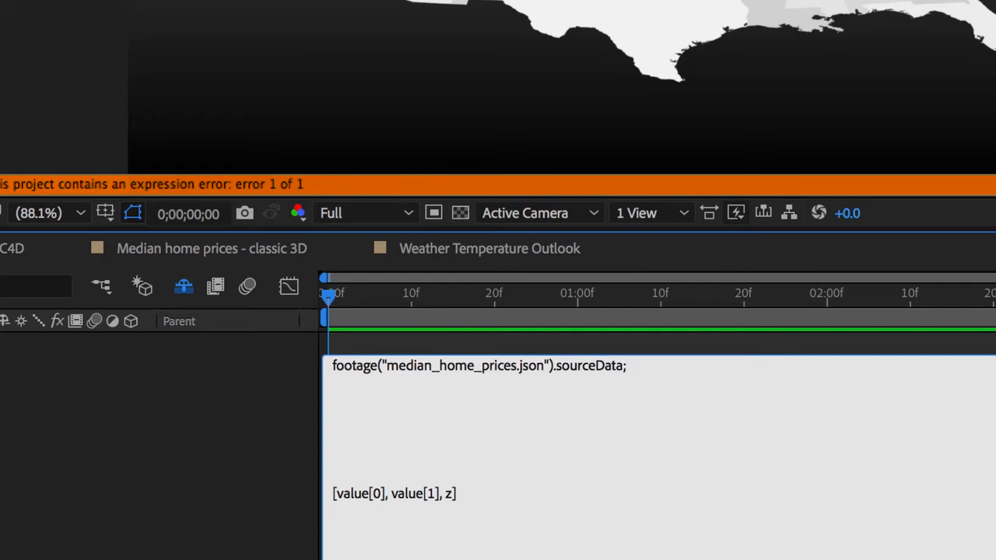
{"action": "type", "text": "prices ="}
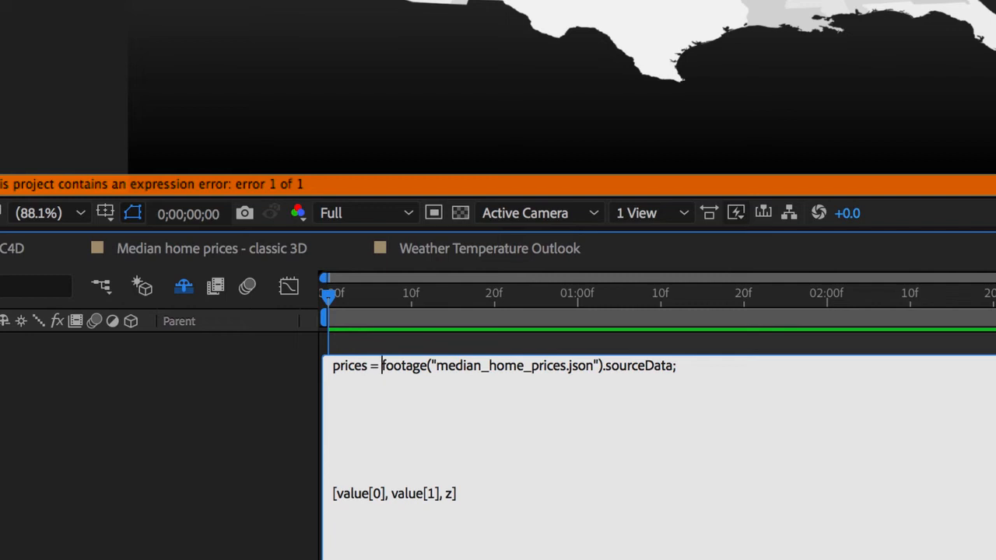
Below the prices definition, leave a blank line and reference California's data record as prices[5]
{"action": "left_click", "coordinate": [723, 379]}
{"action": "left_click", "coordinate": [719, 373]}
{"action": "scroll", "coordinate": [718, 373], "scroll_direction": "down", "scroll_amount": 1}
{"action": "key", "text": "Down"}
{"action": "key", "text": "Down"}
{"action": "type", "text": "prices"}
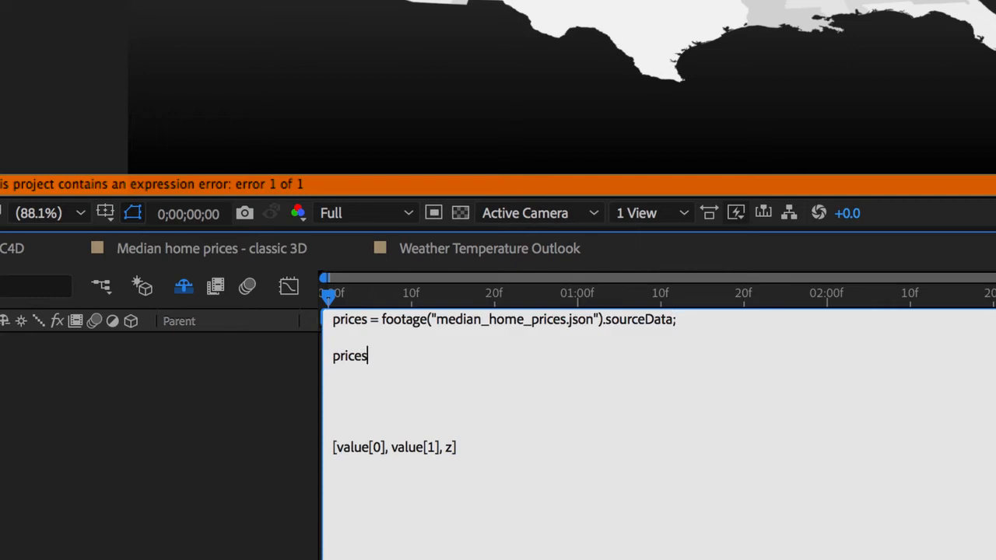
{"action": "type", "text": "[5"}
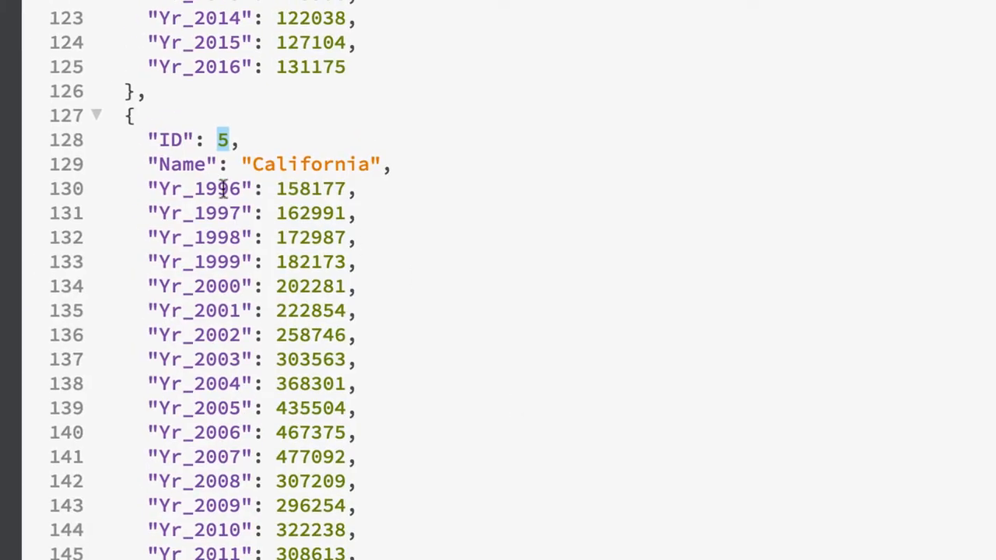
Copy the Yr_1996 key name from the JSON file and complete the line as p1 = prices[5].Yr_1996;
{"action": "double_click", "coordinate": [224, 189]}
{"action": "key", "text": "ctrl+c"}
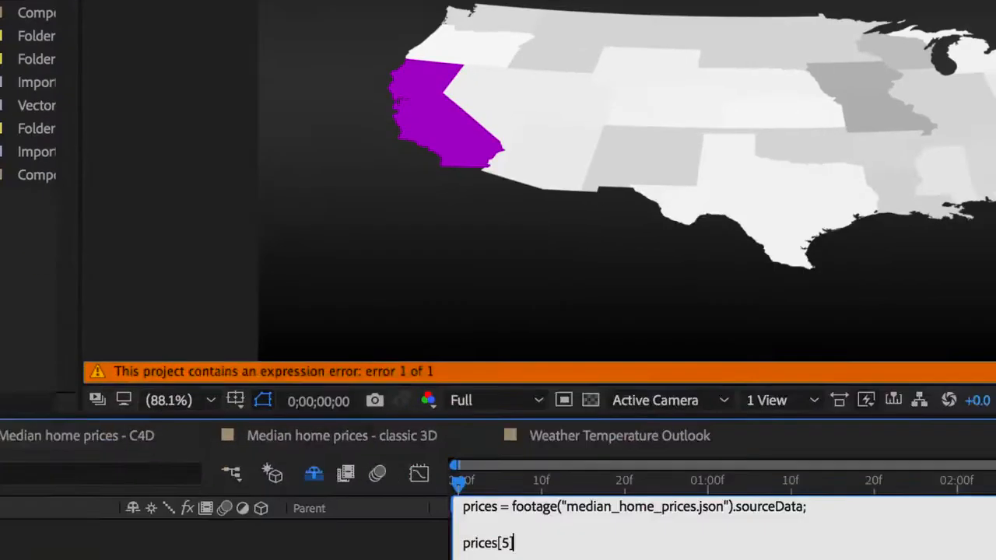
{"action": "type", "text": "."}
{"action": "key", "text": "ctrl+v"}
{"action": "type", "text": ";"}
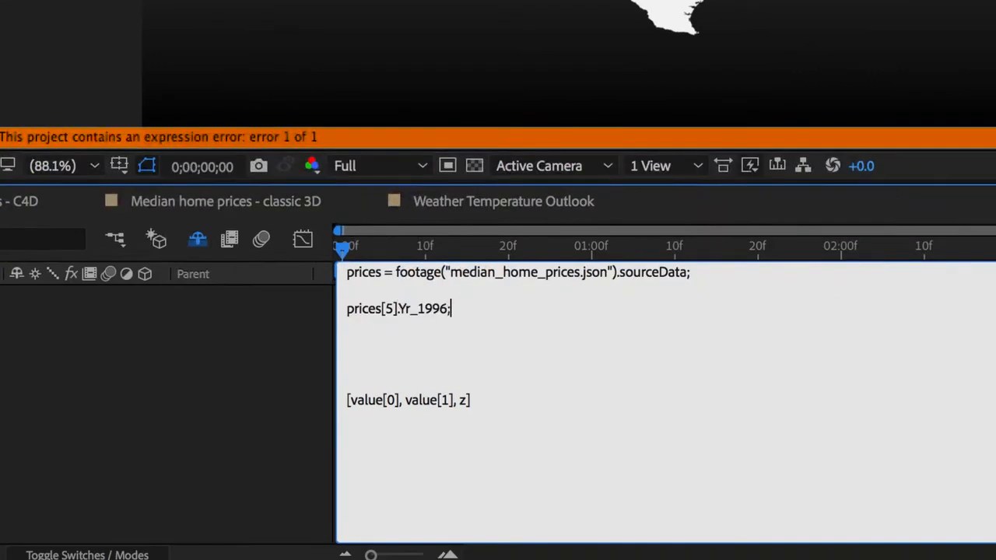
{"action": "key", "text": "super+Left"}
{"action": "type", "text": "p1 ="}
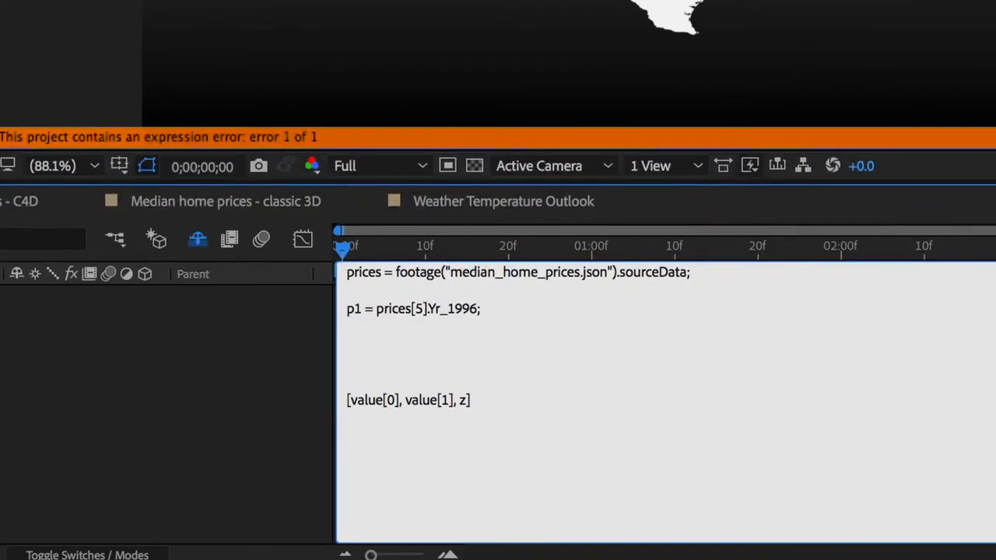
Duplicate the p1 line beneath it and change the copy to p2 = prices[5].Yr_2016;
{"action": "left_click_drag", "start_coordinate": [482, 309], "coordinate": [327, 309]}
{"action": "left_click", "coordinate": [370, 323]}
{"action": "type", "text": "p1 = prices[5].Yr_1996;"}
{"action": "left_click", "coordinate": [361, 327]}
{"action": "key", "text": "BackSpace"}
{"action": "type", "text": "2"}
{"action": "left_click_drag", "start_coordinate": [449, 327], "coordinate": [475, 327]}
{"action": "type", "text": "2016"}
{"action": "left_click", "coordinate": [523, 331]}
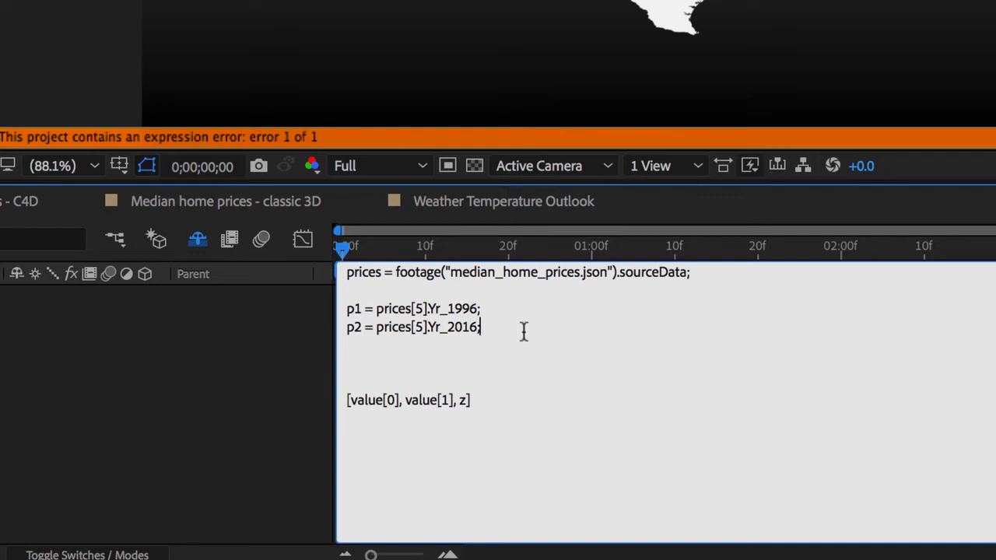
Add the extrusion depth variable exDepth = -50; below the p1 and p2 lines
{"action": "key", "text": "Return"}
{"action": "key", "text": "Return"}
{"action": "type", "text": "ex"}
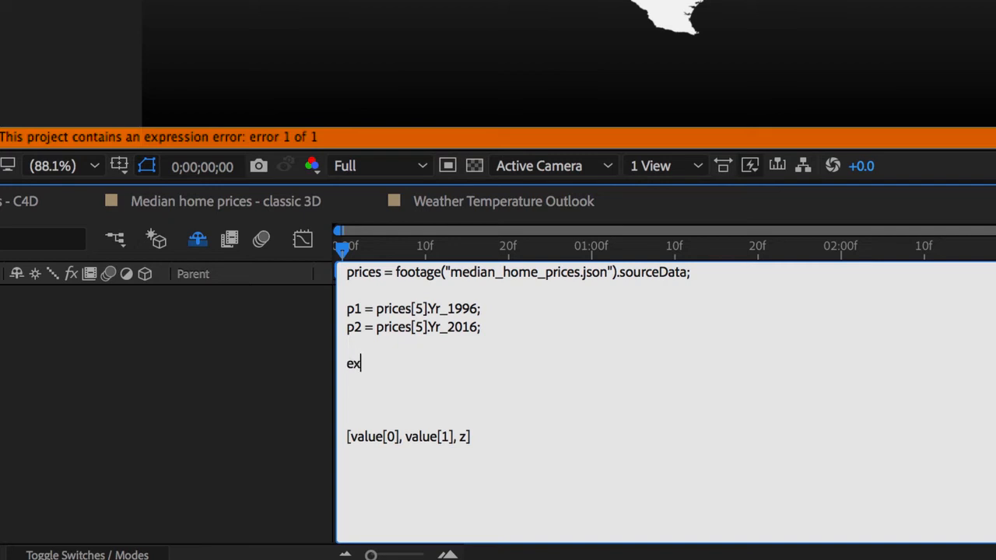
{"action": "type", "text": "Depth = -50;"}
Define the price range below exDepth with min = 42683; and max = 522180;
{"action": "key", "text": "Return"}
{"action": "key", "text": "Return"}
{"action": "type", "text": "min ="}
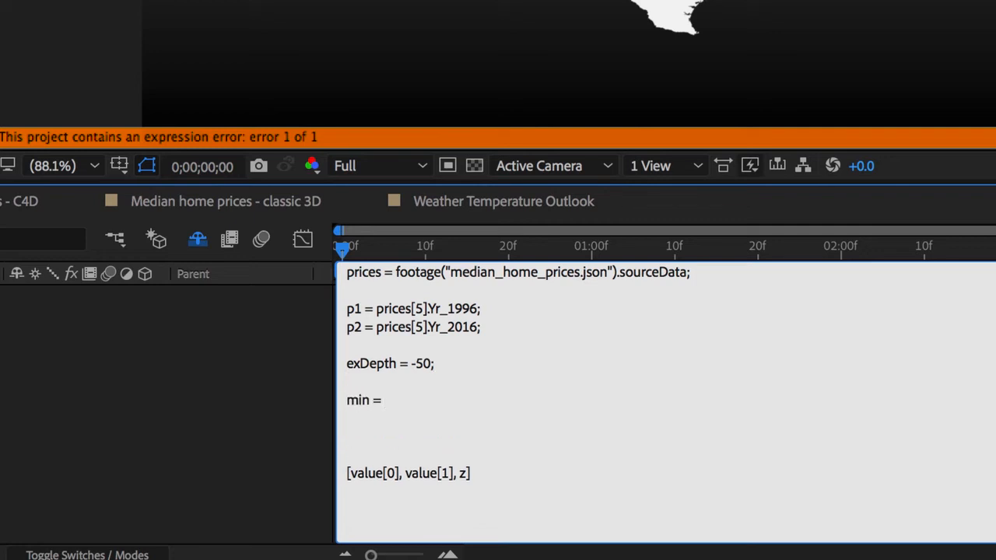
{"action": "key", "text": "Return"}
{"action": "type", "text": "max ="}
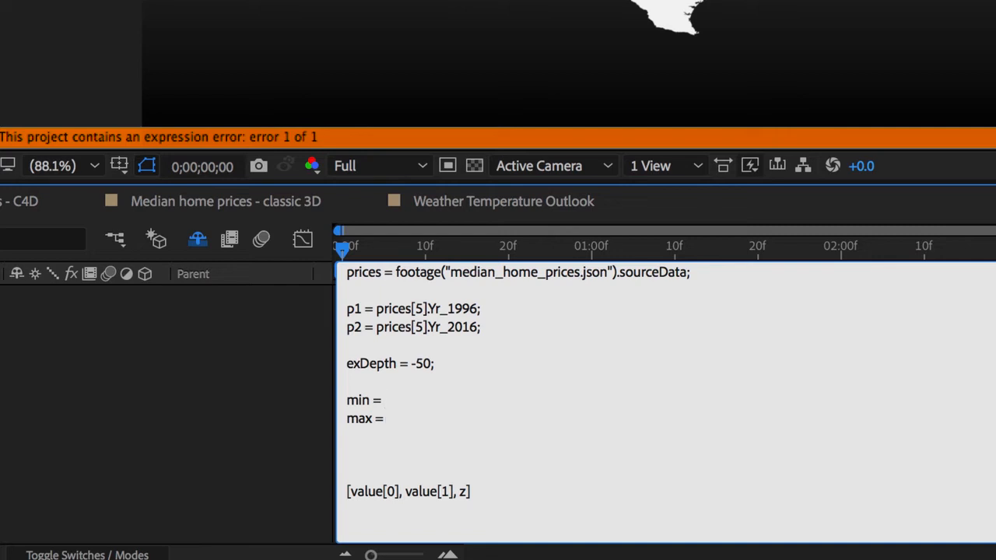
{"action": "type", "text": "42"}
{"action": "type", "text": "522180"}
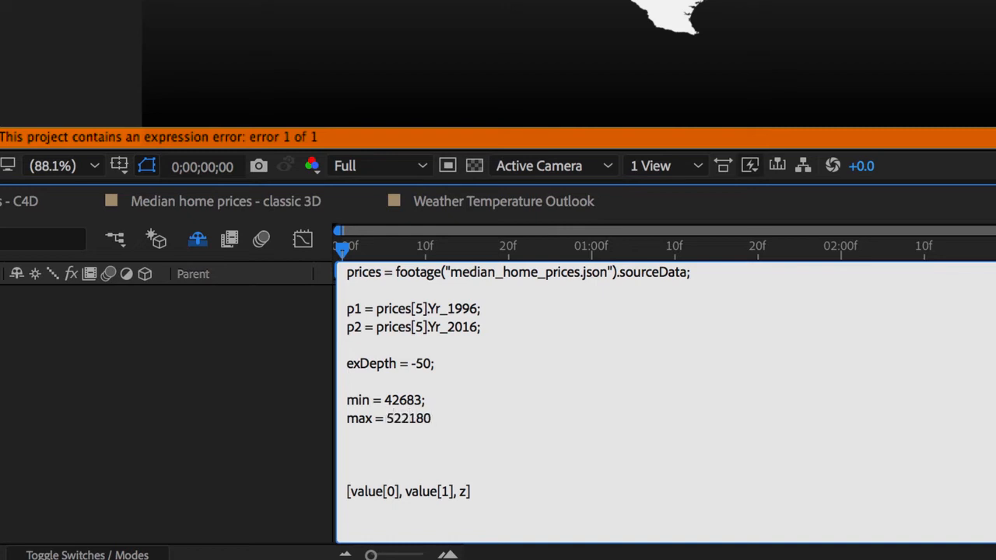
Add the starting value line startVal = ((p1 - min) / max) * exDepth; below the min and max lines
{"action": "key", "text": "Return"}
{"action": "key", "text": "Return"}
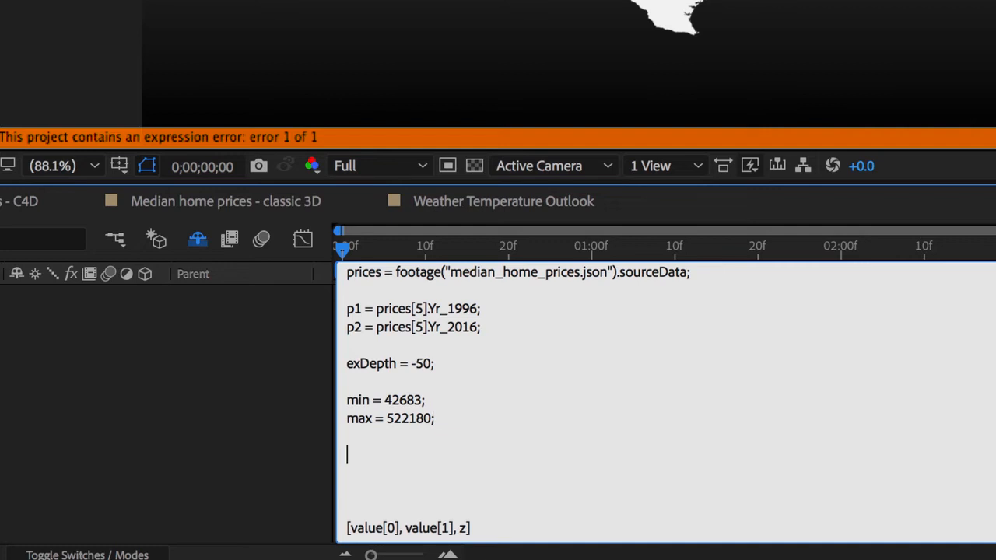
{"action": "type", "text": "startVal = p1 - m"}
{"action": "type", "text": "("}
{"action": "key", "text": "super+Right"}
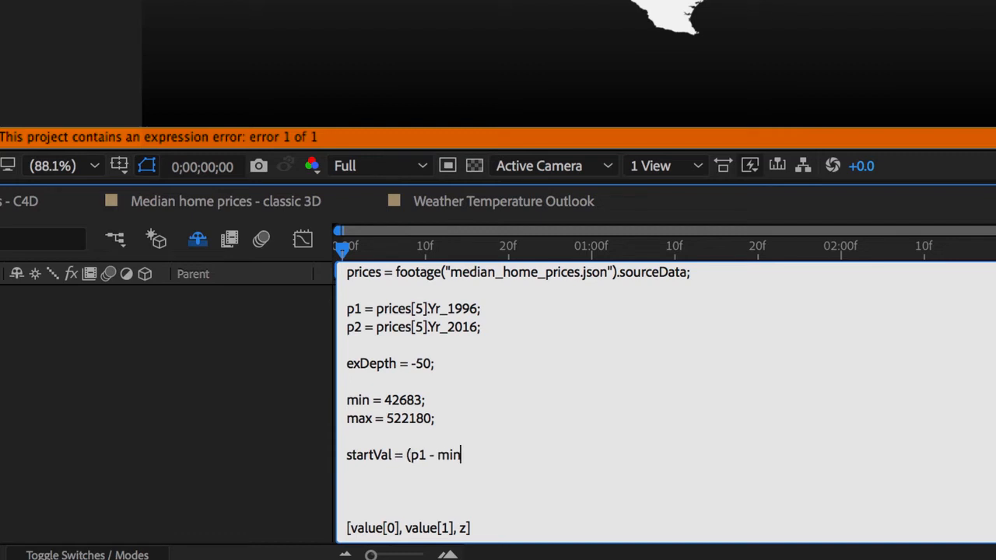
{"action": "type", "text": ") / ma"}
{"action": "type", "text": "("}
{"action": "key", "text": "alt+Right"}
{"action": "key", "text": "alt+Right"}
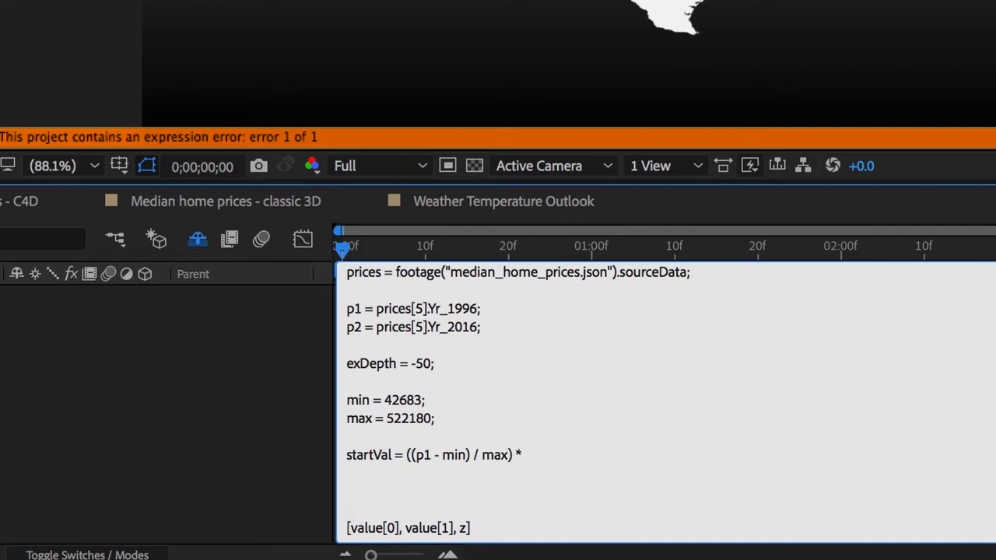
{"action": "type", "text": "Depth;"}
Add the ending value line endVal = (p2/max) * exDepth; directly beneath startVal
{"action": "key", "text": "Return"}
{"action": "type", "text": "endVal"}
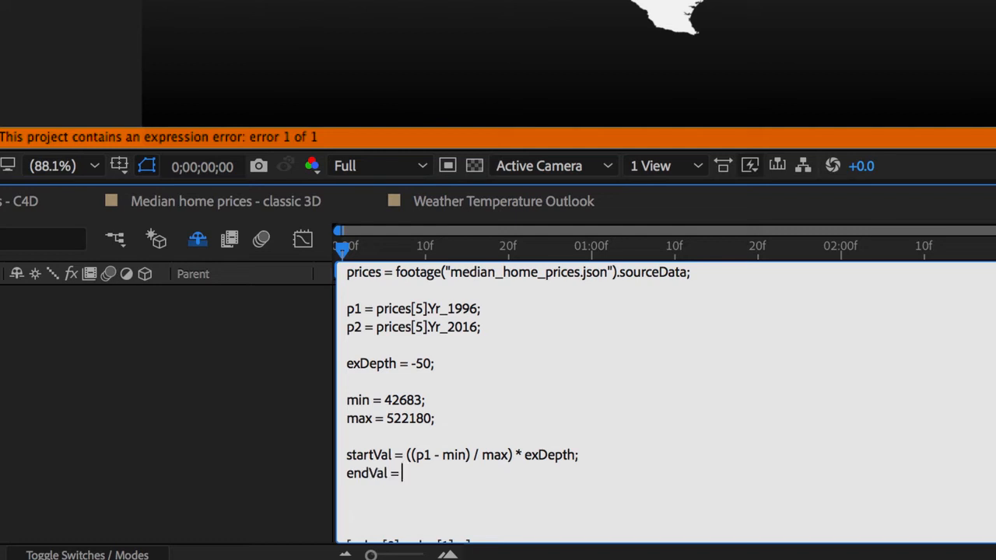
{"action": "type", "text": " = p2/max"}
{"action": "type", "text": "("}
{"action": "type", "text": ") * exDepth;"}
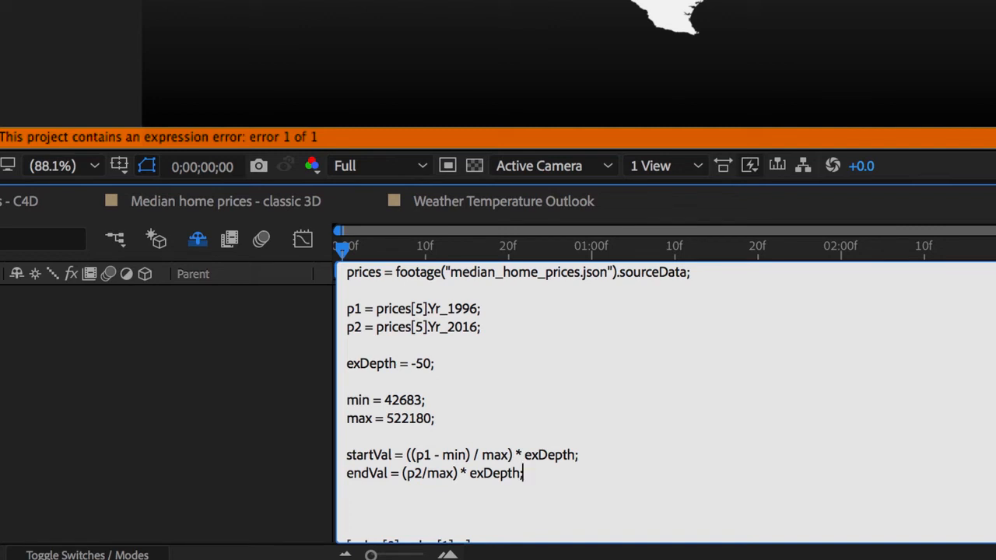
Insert the interpolation template ease(t, tMin, tMax, value1, value2) on its own line below endVal
{"action": "key", "text": "Return"}
{"action": "key", "text": "Return"}
{"action": "scroll", "coordinate": [415, 362], "scroll_direction": "down", "scroll_amount": 5}
{"action": "scroll", "coordinate": [268, 382], "scroll_direction": "up", "scroll_amount": 5}
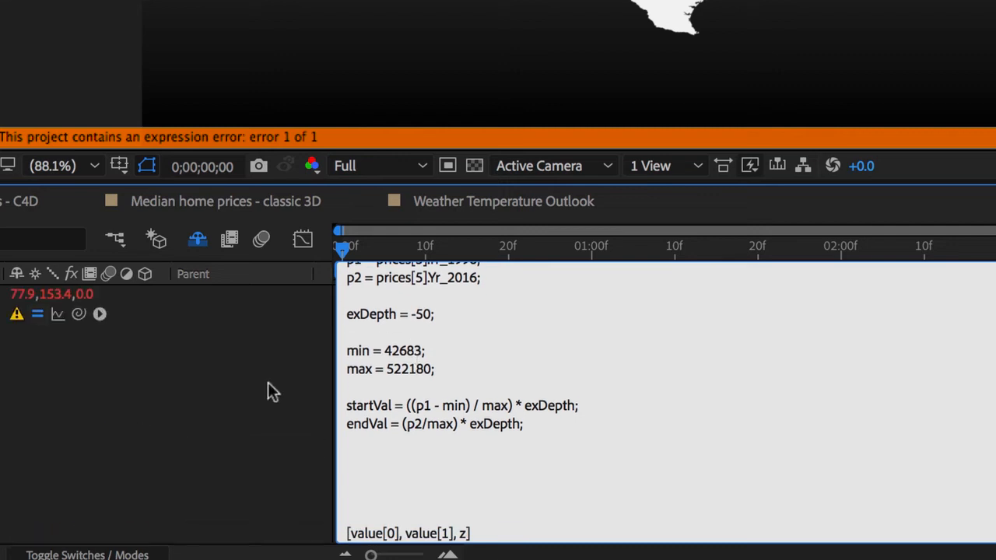
{"action": "left_click", "coordinate": [100, 354]}
{"action": "mouse_move", "coordinate": [204, 309]}
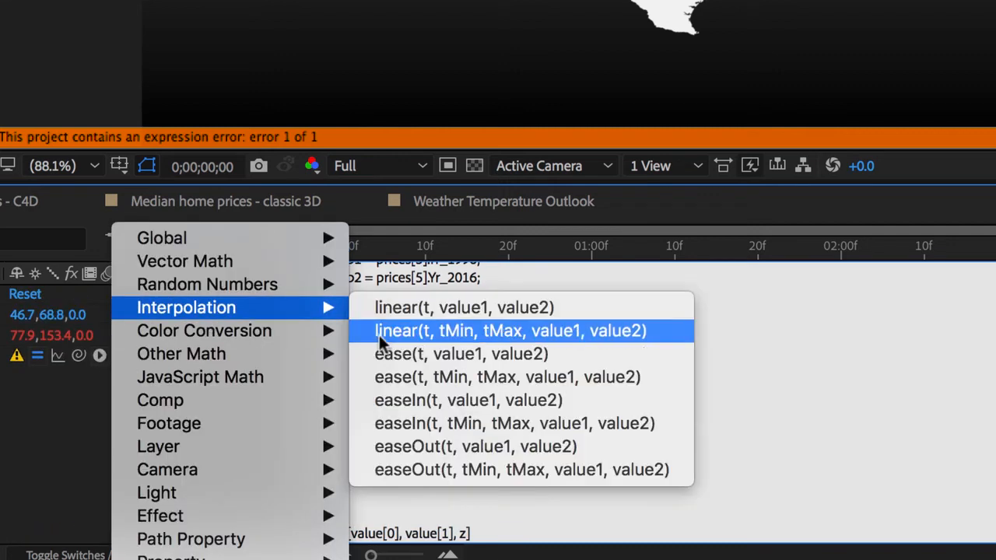
{"action": "left_click", "coordinate": [391, 377]}
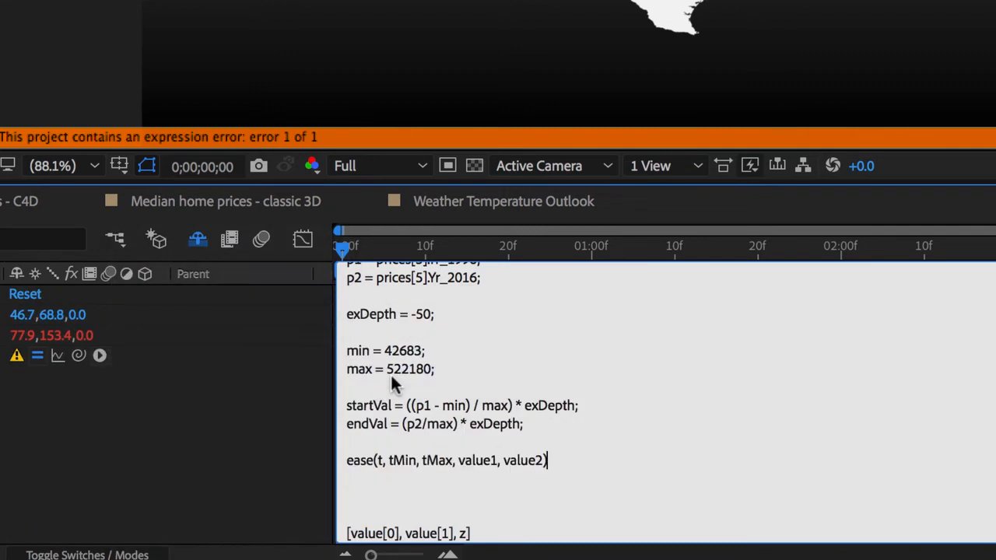
Replace the ease function's t, tMin and tMax arguments with time, 1 and 4
{"action": "left_click", "coordinate": [382, 459]}
{"action": "type", "text": "ime"}
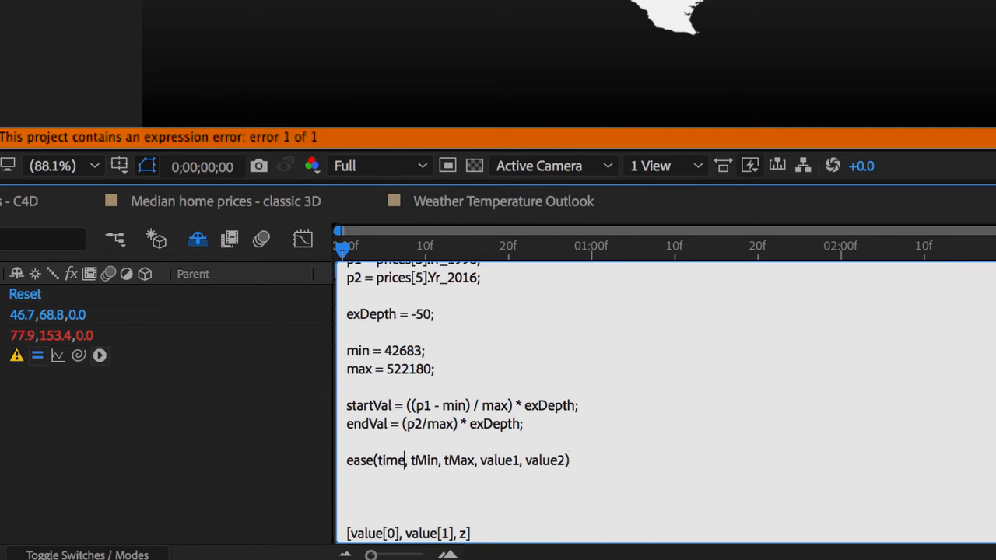
{"action": "double_click", "coordinate": [420, 457]}
{"action": "type", "text": "1"}
{"action": "double_click", "coordinate": [440, 460]}
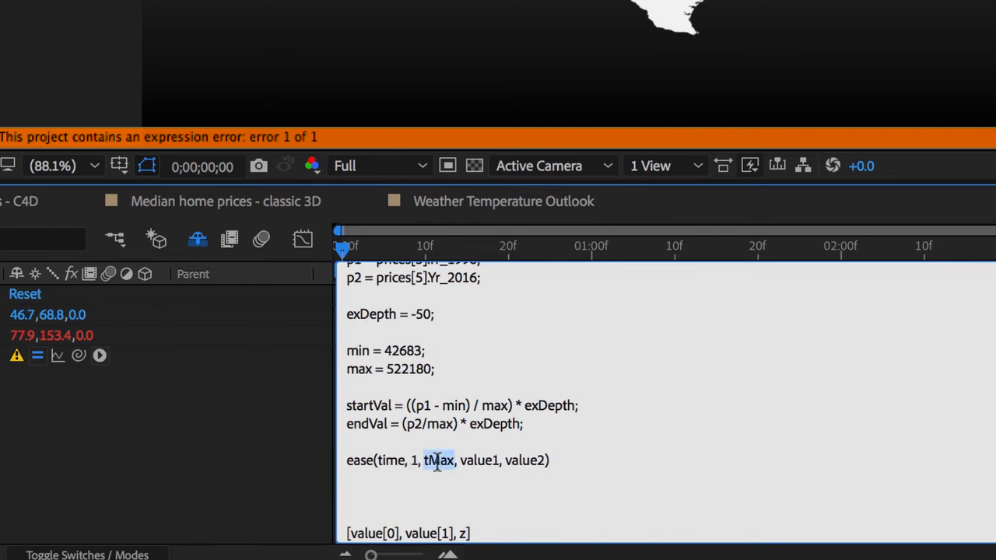
{"action": "type", "text": "4"}
Replace value1 and value2 in the ease function with copied startVal and endVal names, and end the line with a semicolon
{"action": "double_click", "coordinate": [356, 405]}
{"action": "key", "text": "ctrl+c"}
{"action": "double_click", "coordinate": [456, 460]}
{"action": "key", "text": "ctrl+v"}
{"action": "double_click", "coordinate": [379, 423]}
{"action": "key", "text": "ctrl+c"}
{"action": "double_click", "coordinate": [519, 460]}
{"action": "key", "text": "ctrl+v"}
{"action": "type", "text": ";"}
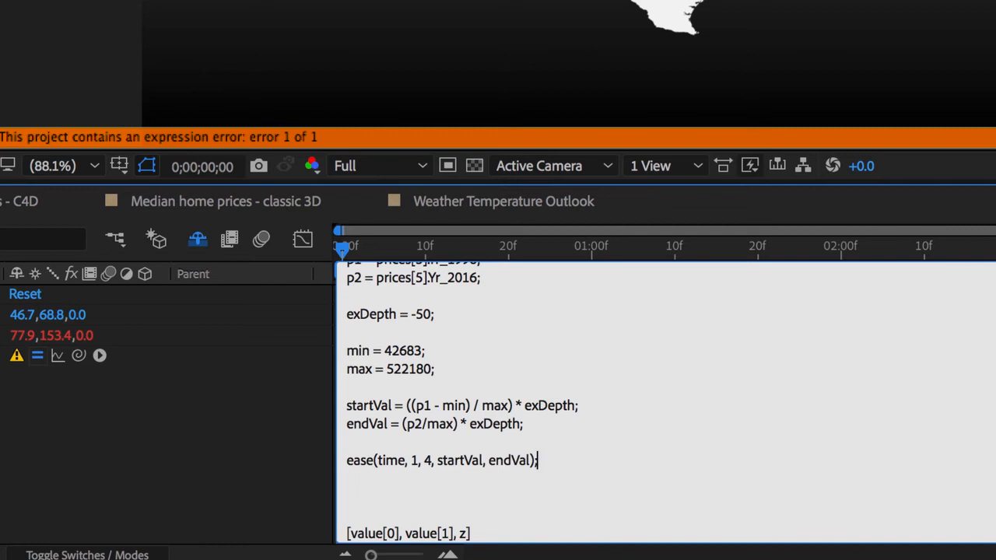
Assign the ease function's result to z, and preview the California layer's animation with the applied expression
{"action": "left_click", "coordinate": [347, 459]}
{"action": "type", "text": "z ="}
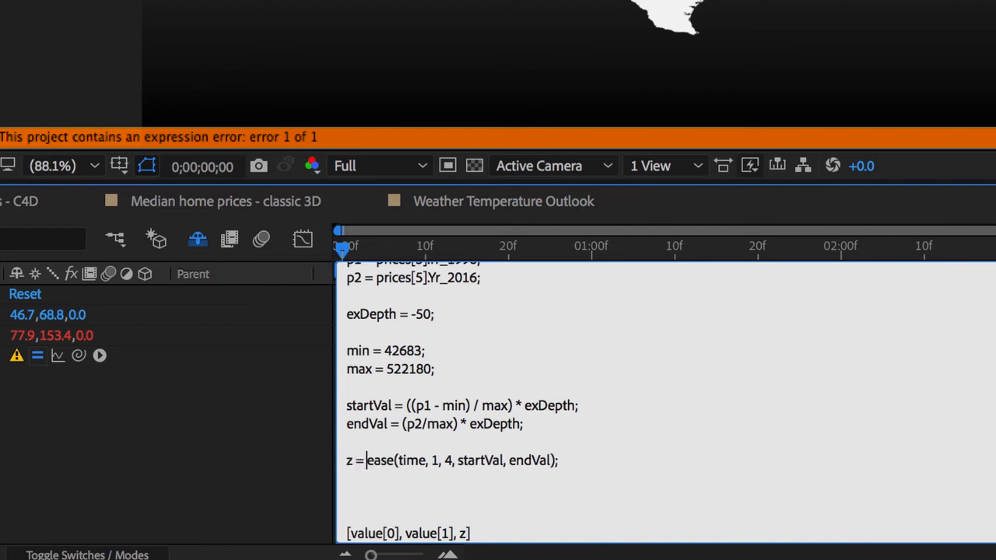
{"action": "double_click", "coordinate": [350, 460]}
{"action": "double_click", "coordinate": [464, 533]}
{"action": "left_click", "coordinate": [274, 463]}
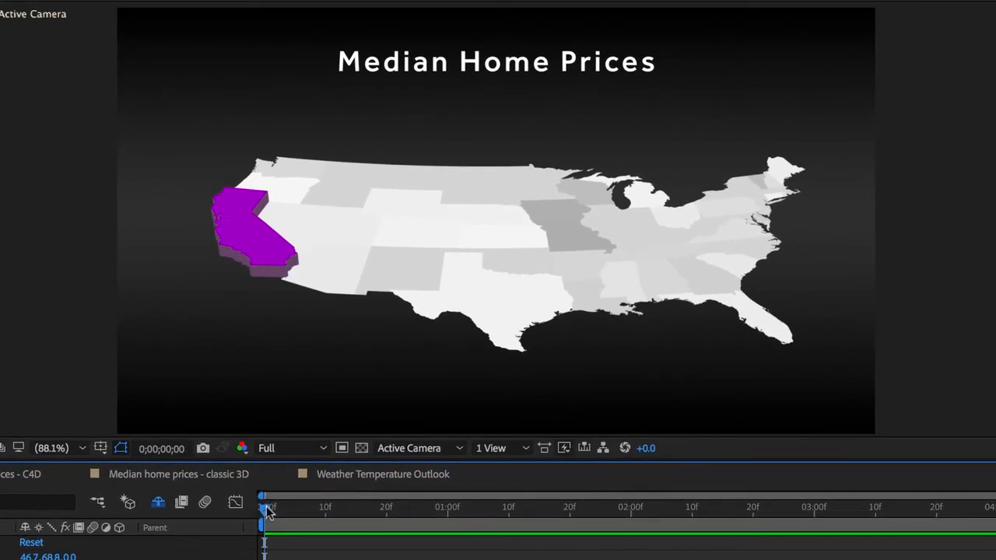
{"action": "key", "text": "space"}
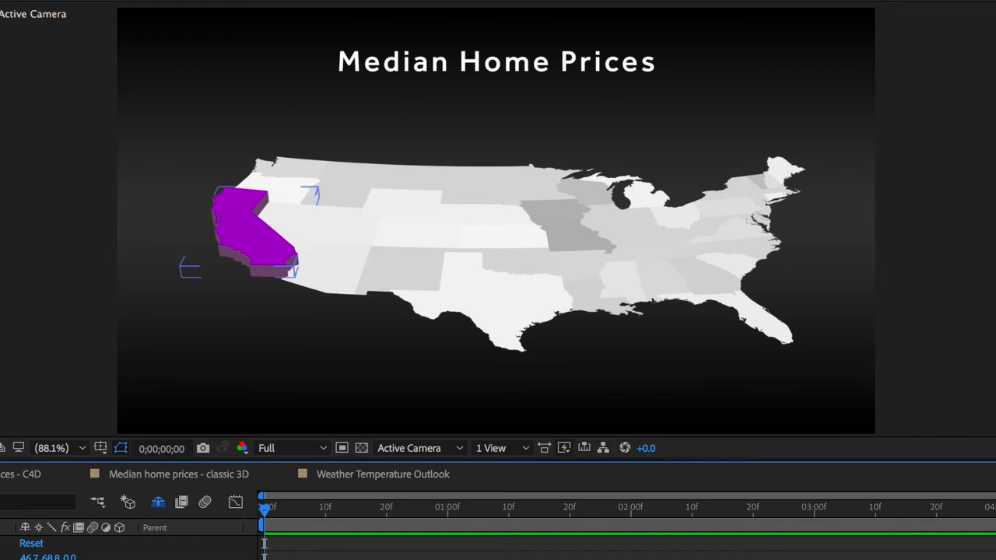
{"action": "left_click", "coordinate": [265, 509]}
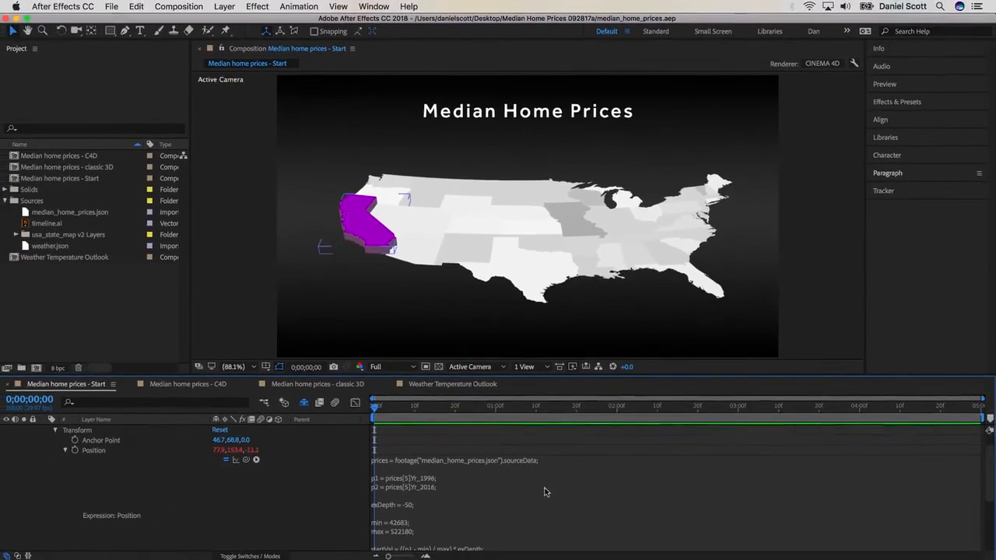
Open the Median home prices - C4D composition and view the Expression Controls layer's effect settings
{"action": "left_click", "coordinate": [50, 157]}
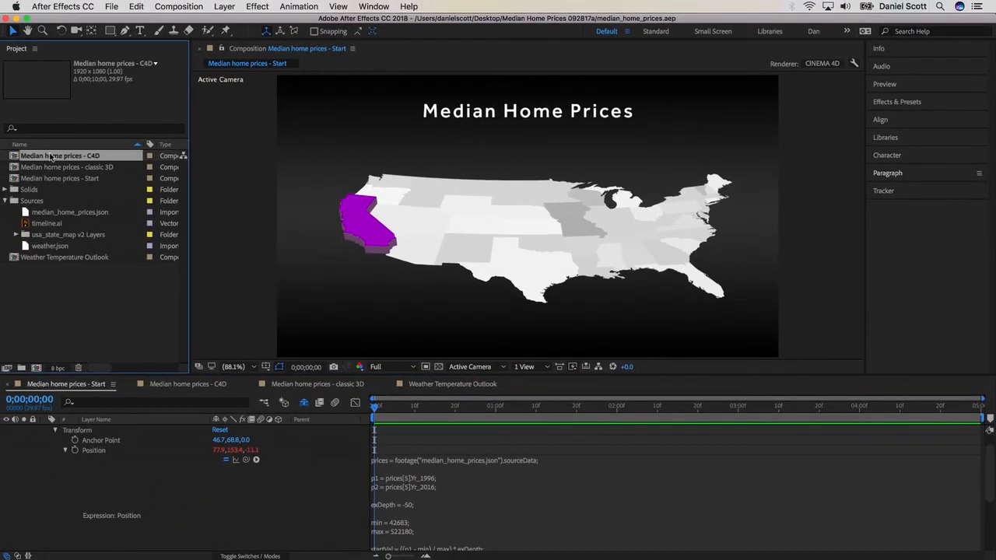
{"action": "double_click", "coordinate": [49, 156]}
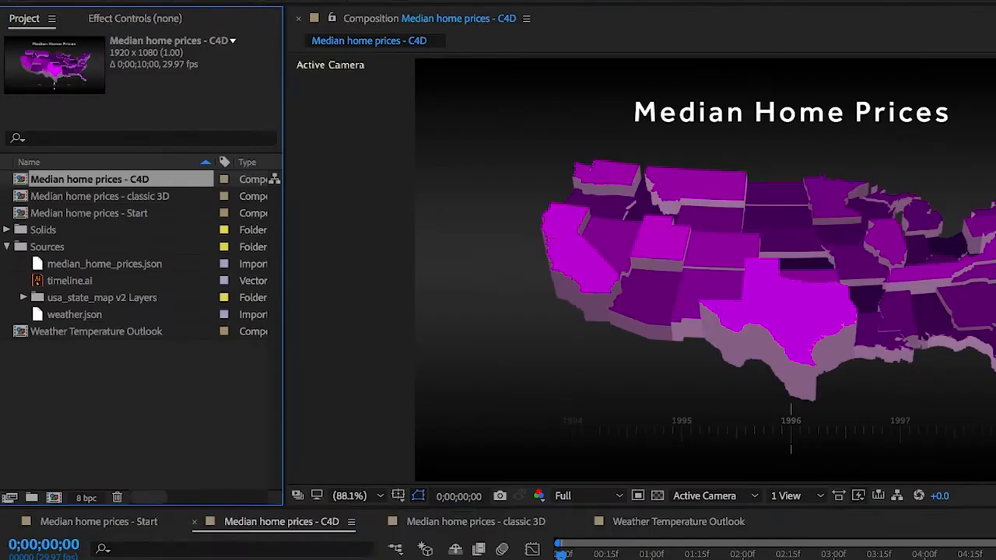
{"action": "left_click", "coordinate": [121, 429]}
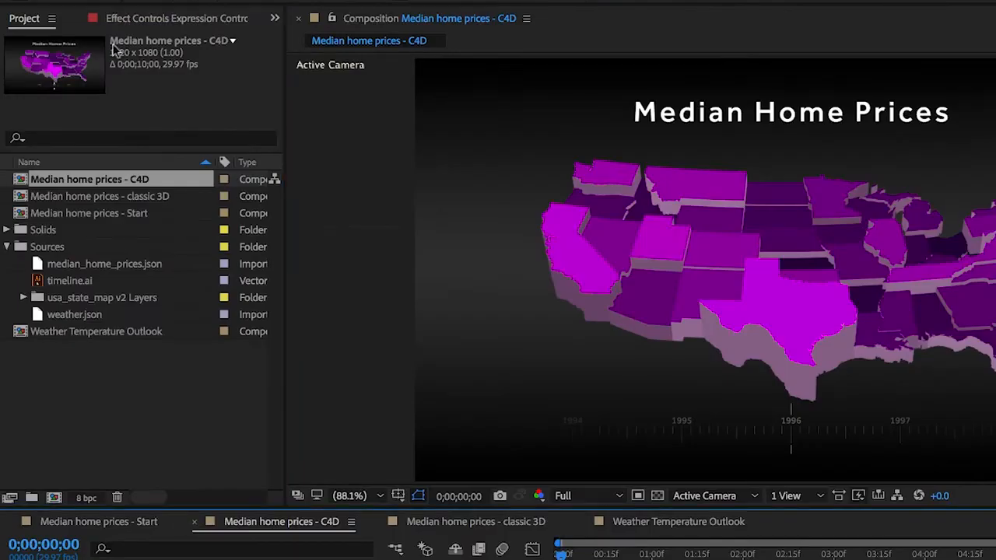
{"action": "left_click", "coordinate": [184, 18]}
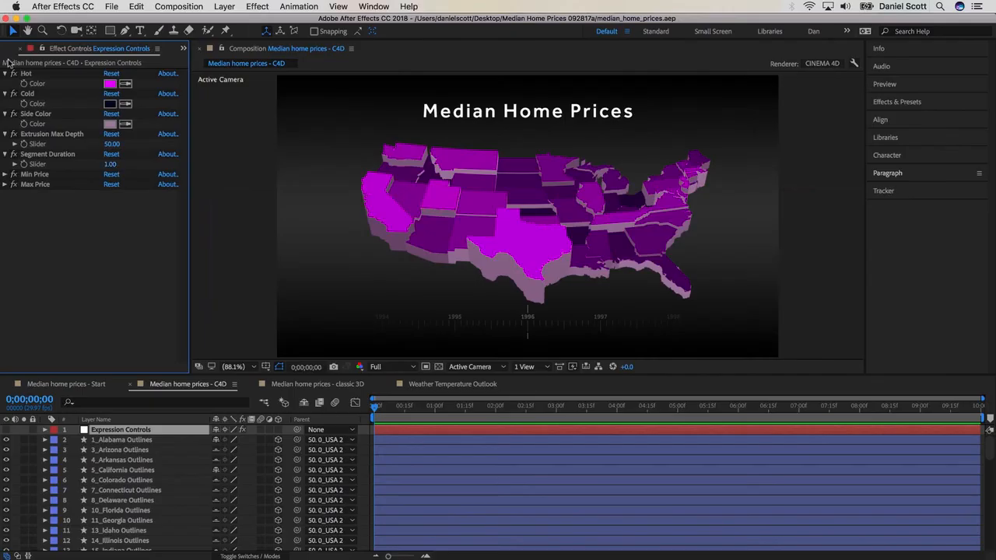
Open the Weather Temperature Outlook composition and preview its animation
{"action": "left_click", "coordinate": [11, 49]}
{"action": "double_click", "coordinate": [60, 258]}
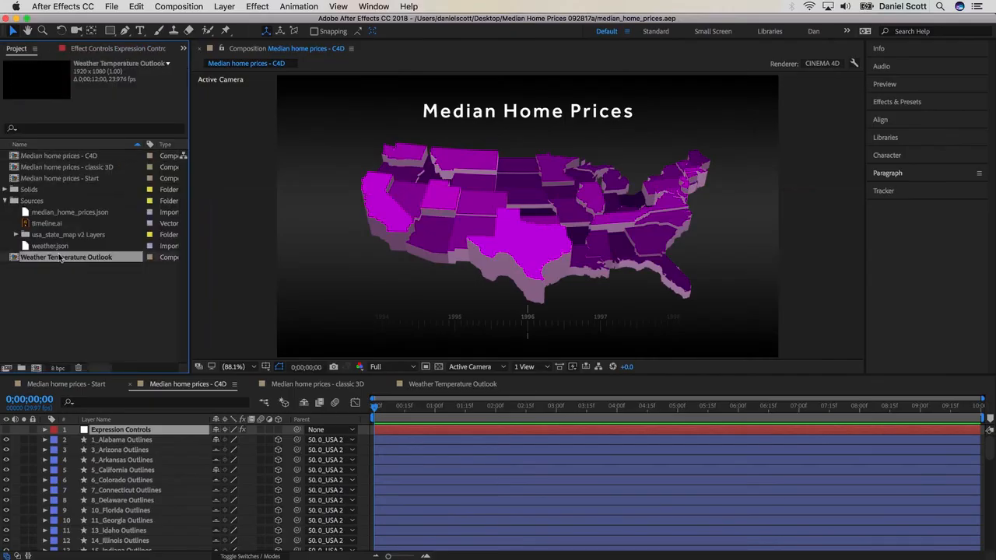
{"action": "key", "text": "space"}
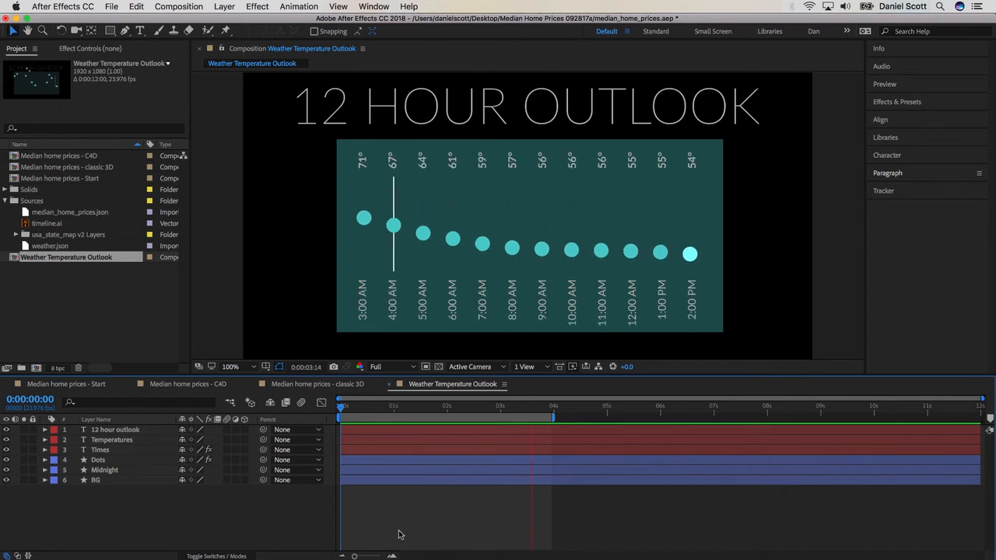
Replace the weather.json footage with Shanghai Weather.json and preview the Weather Temperature Outlook animation
{"action": "right_click", "coordinate": [58, 247]}
{"action": "mouse_move", "coordinate": [101, 334]}
{"action": "left_click", "coordinate": [207, 335]}
{"action": "left_click", "coordinate": [397, 158]}
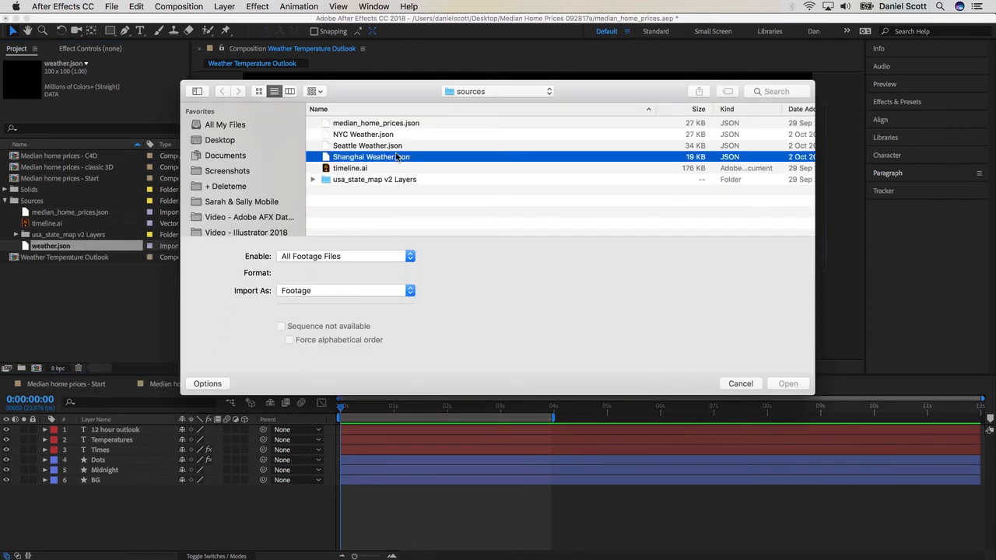
{"action": "left_click", "coordinate": [787, 386]}
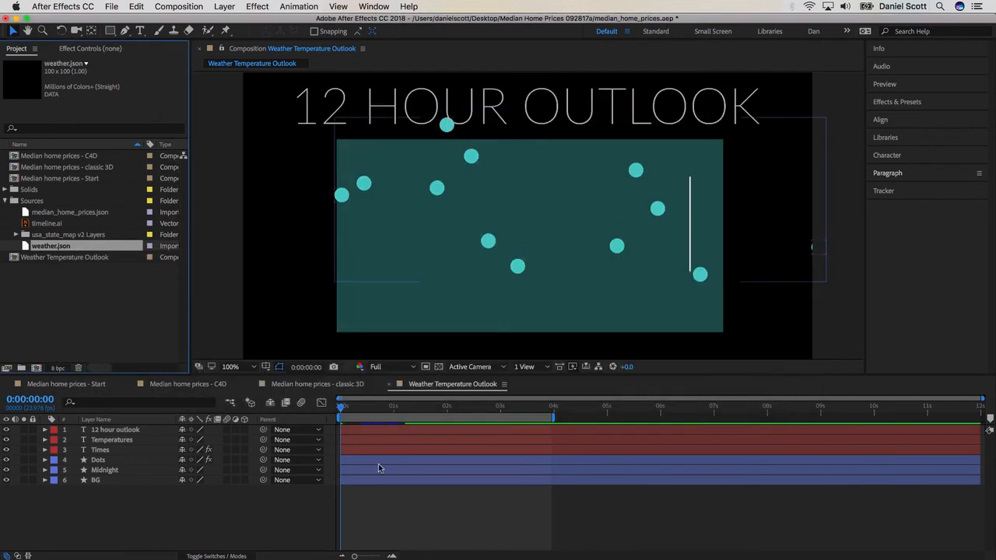
{"action": "key", "text": "space"}
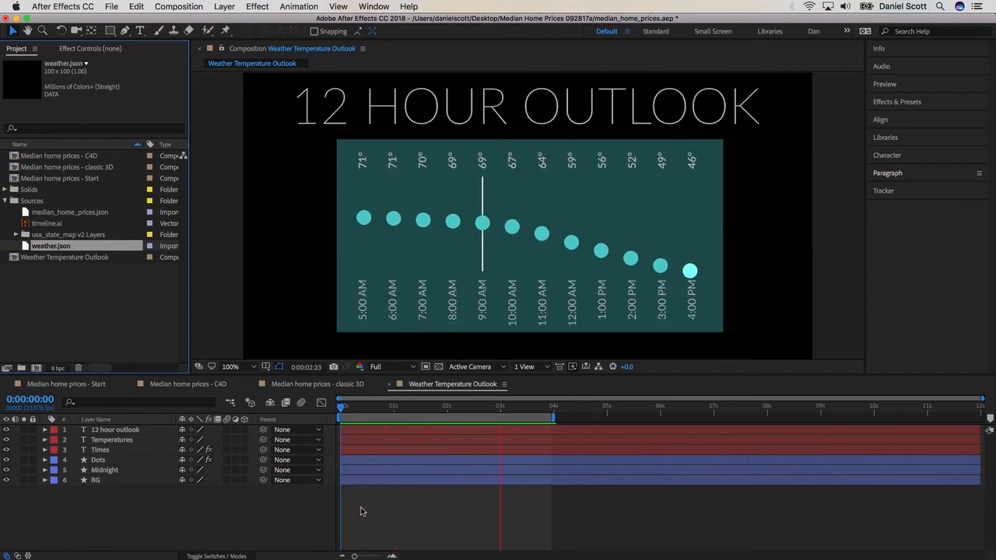
{"action": "key", "text": "space"}
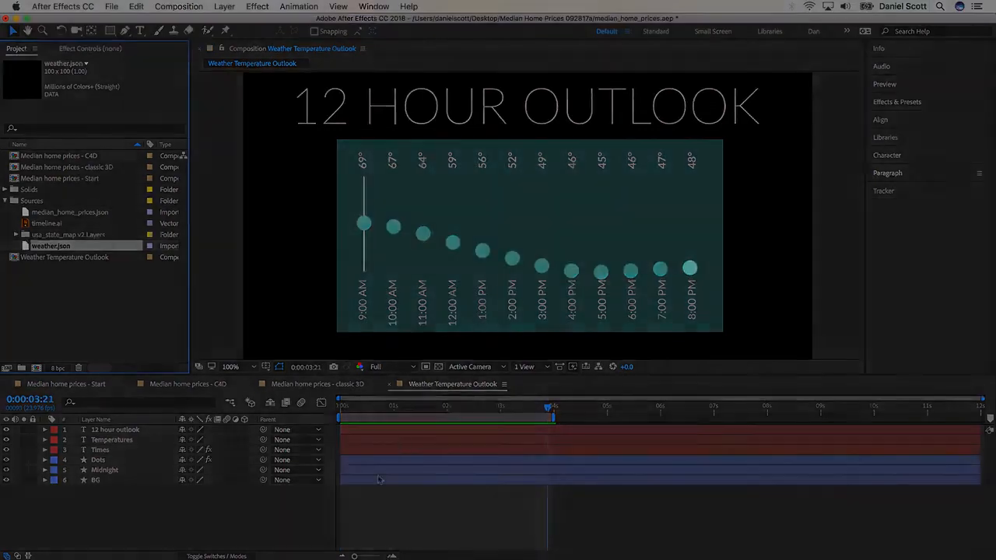